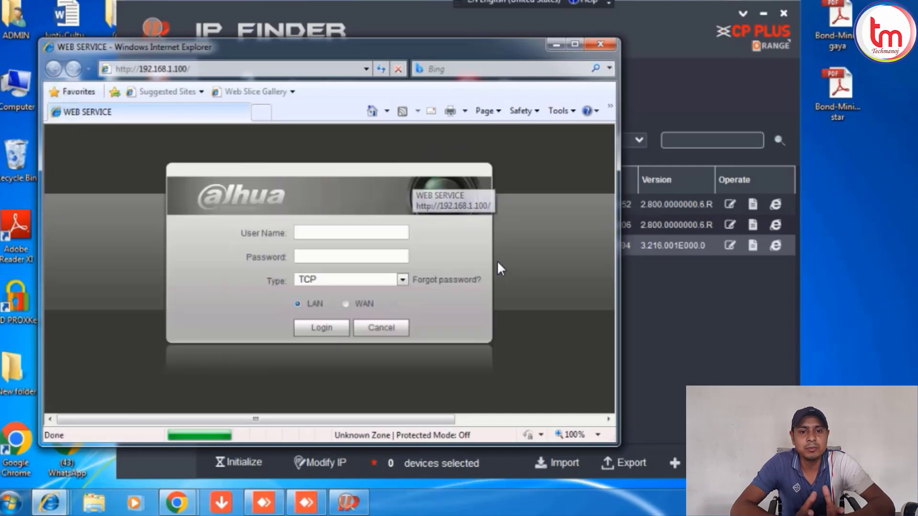
Log in to the NVR at 192.168.1.100 with the user name and password, then maximize Internet Explorer.
click(372, 235)
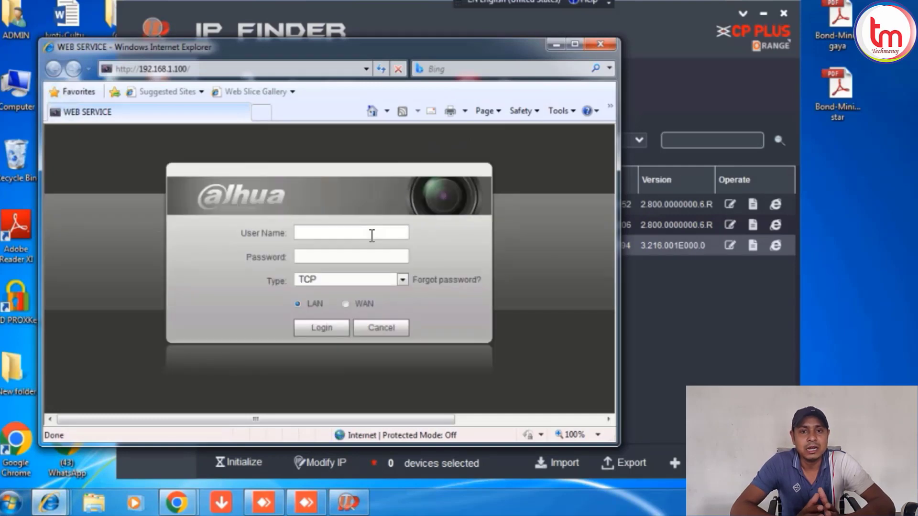
text(admin)
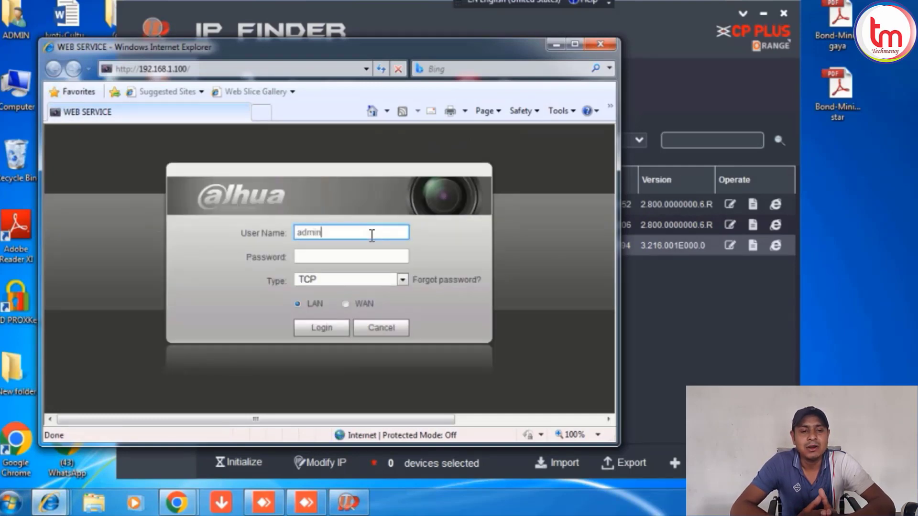
key(Tab)
text(adm)
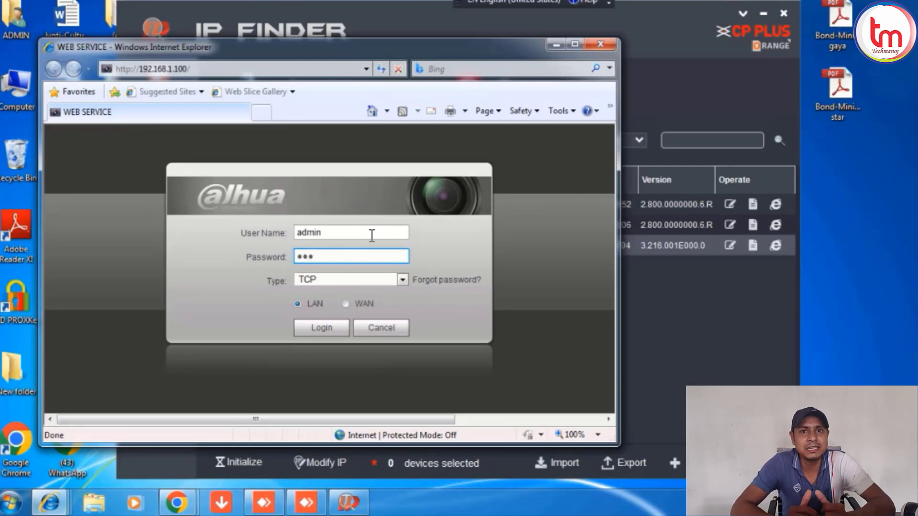
text(in12345)
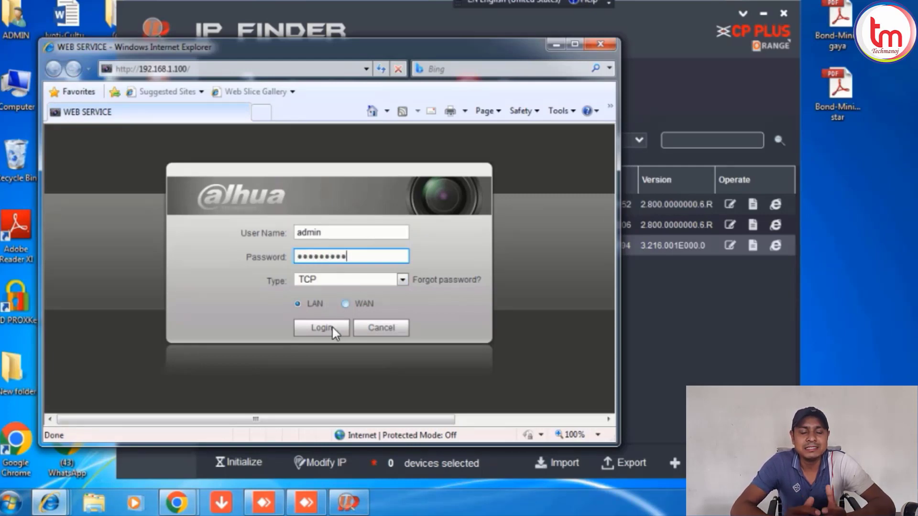
click(328, 328)
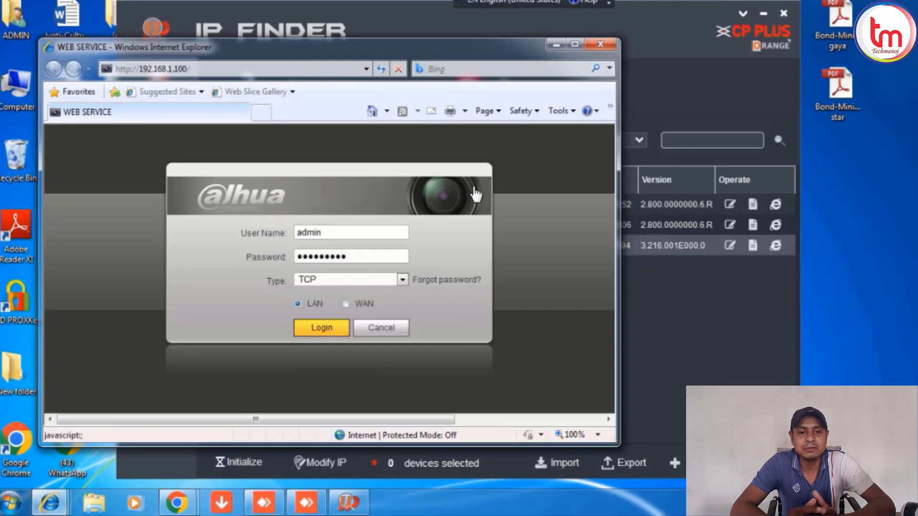
click(574, 45)
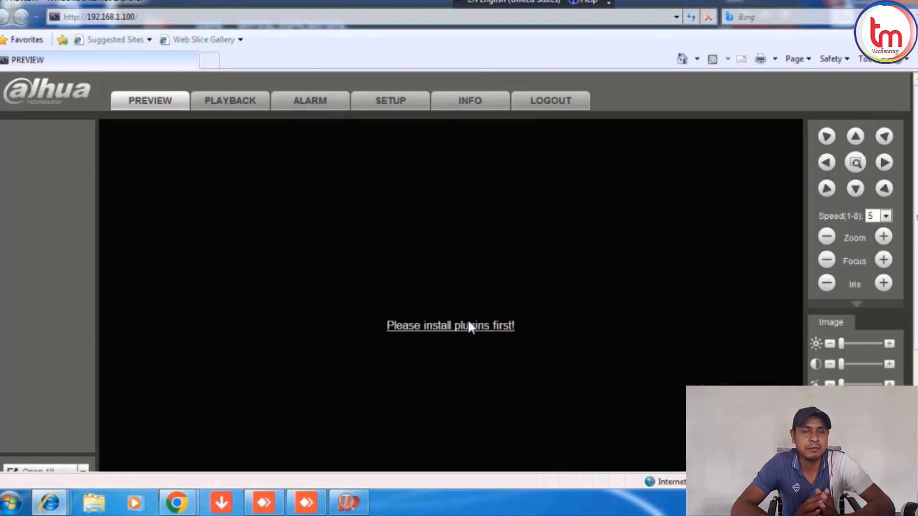
Download and run webplugin.exe from the 'Please install plugins first!' link.
click(467, 328)
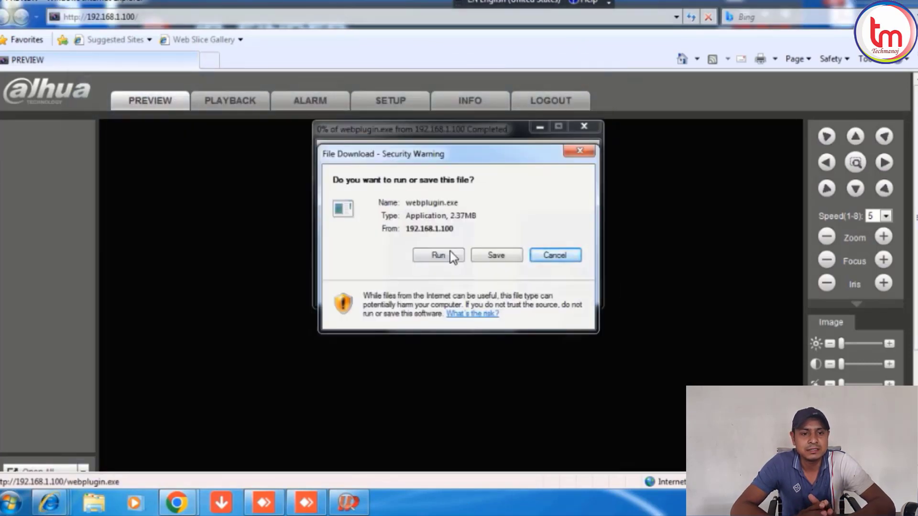
click(448, 255)
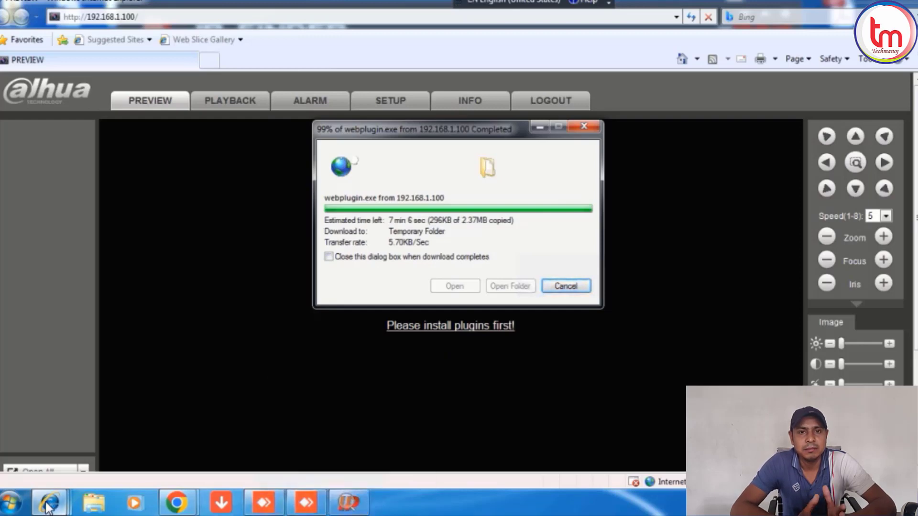
Rescan the network in CP Plus IP Finder, then minimize it to return to the browser.
click(349, 503)
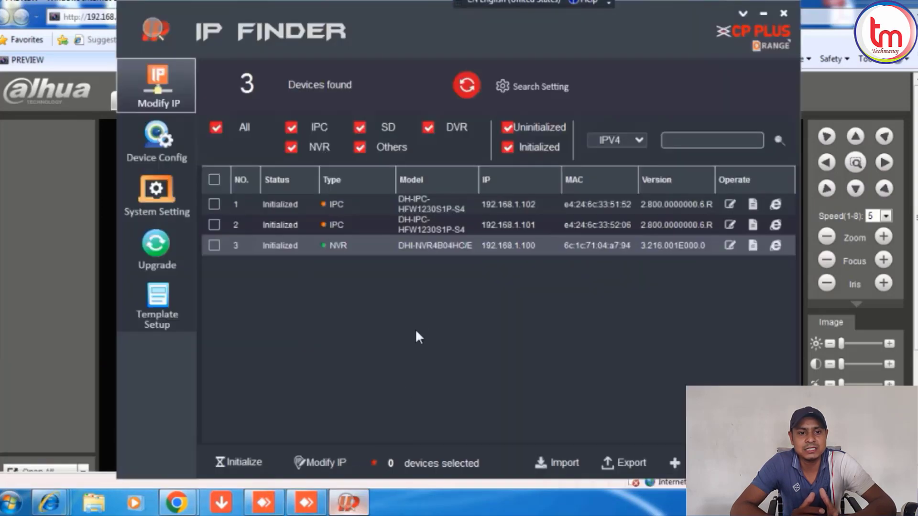
click(464, 85)
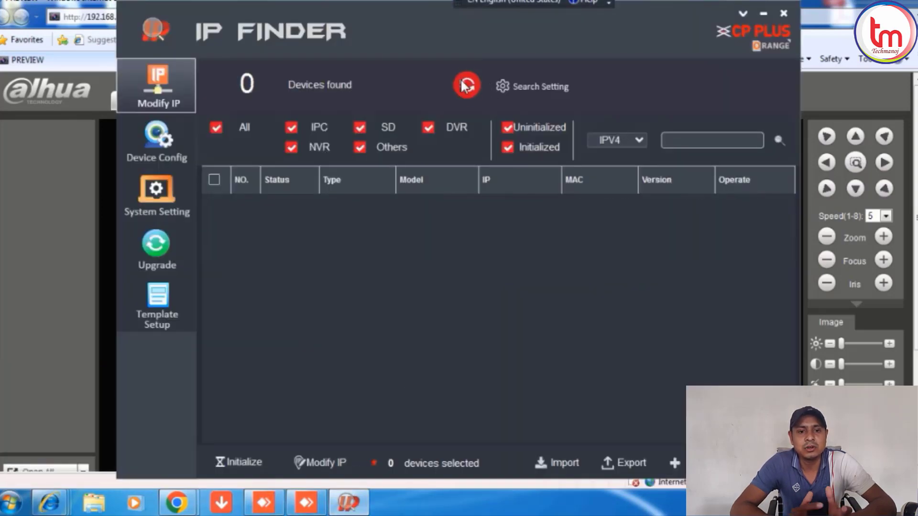
click(765, 15)
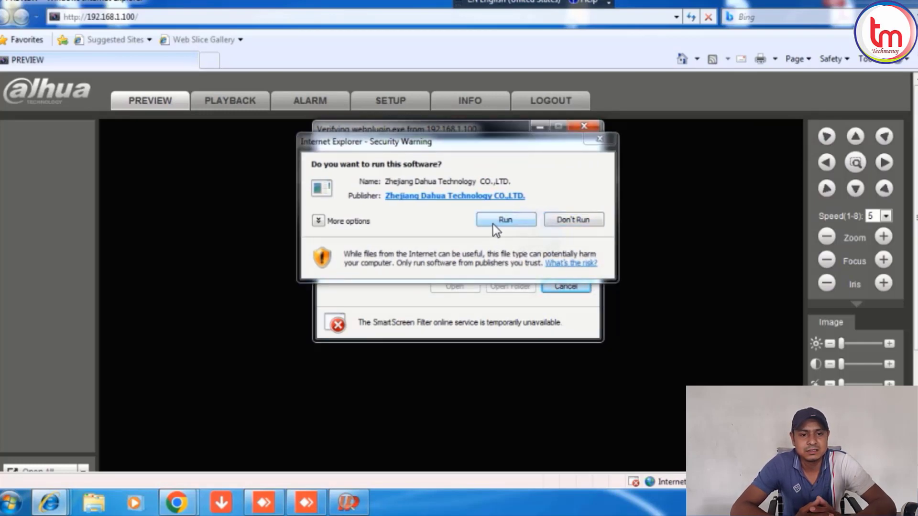
Install WebPlugin and allow the WebActiveEXE Module add-on to run.
click(492, 225)
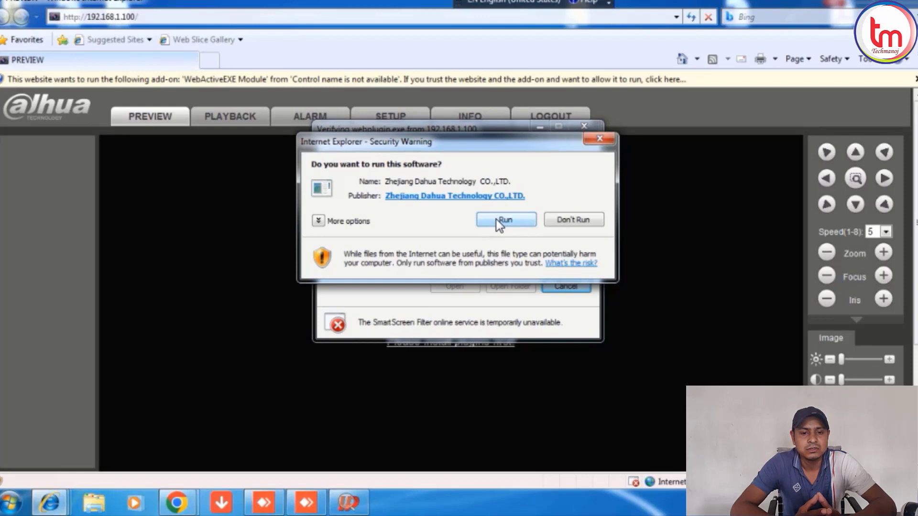
click(496, 219)
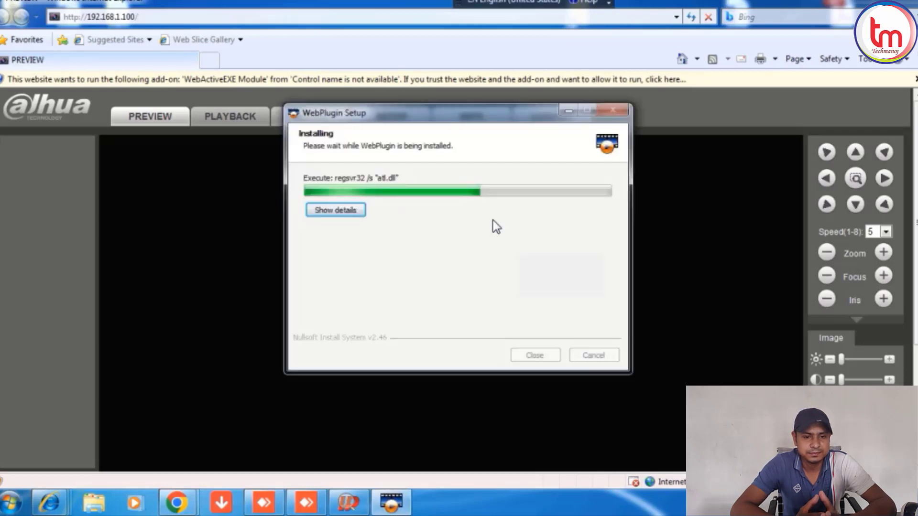
click(528, 81)
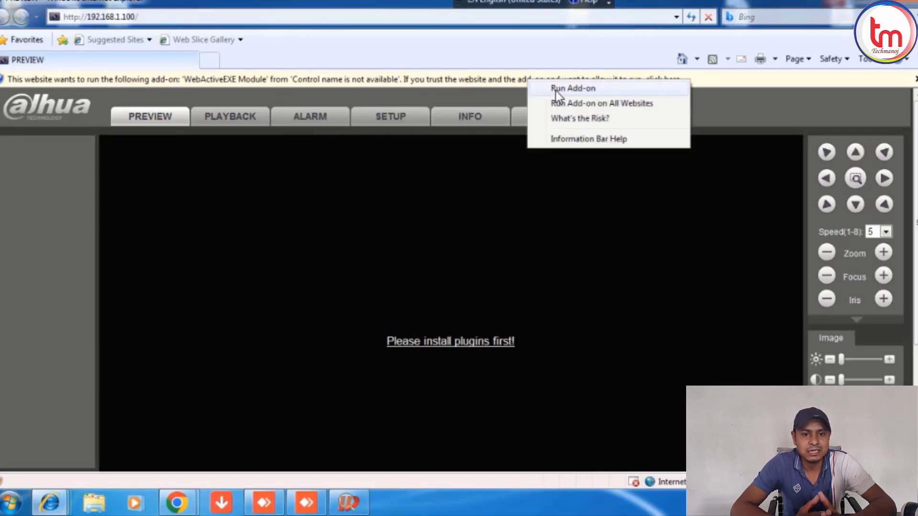
click(555, 91)
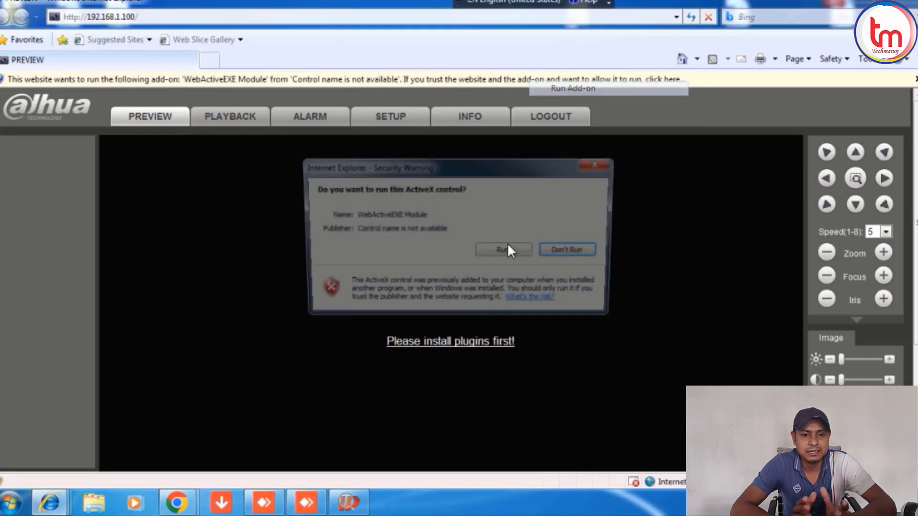
click(506, 252)
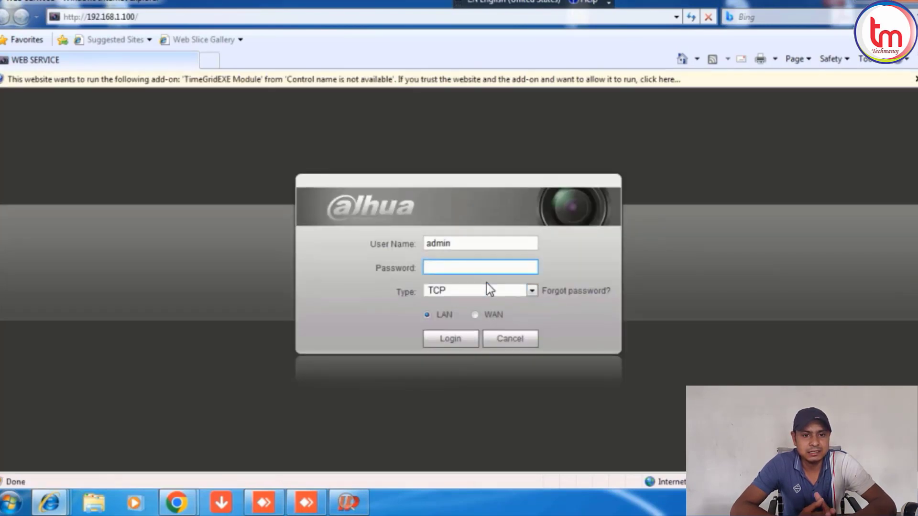
Re-enter the NVR password on the reloaded login form and sign in again.
text(admi)
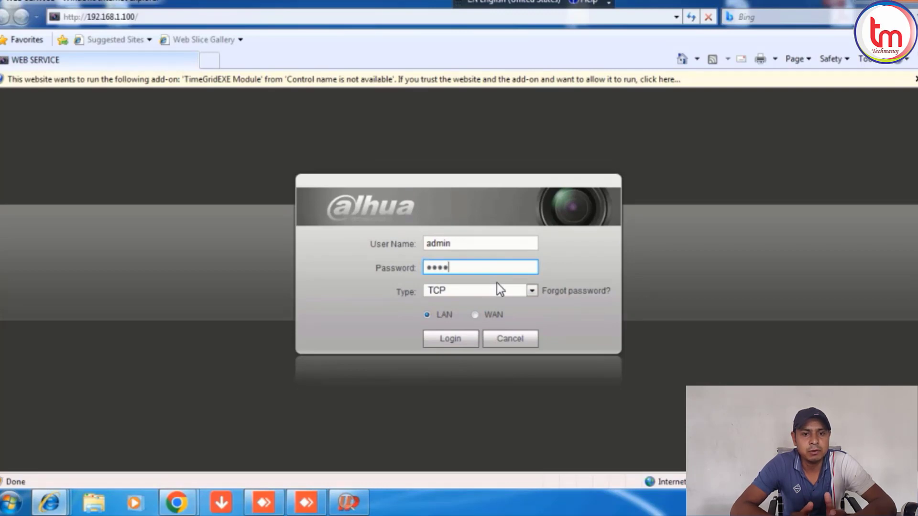
text(n123)
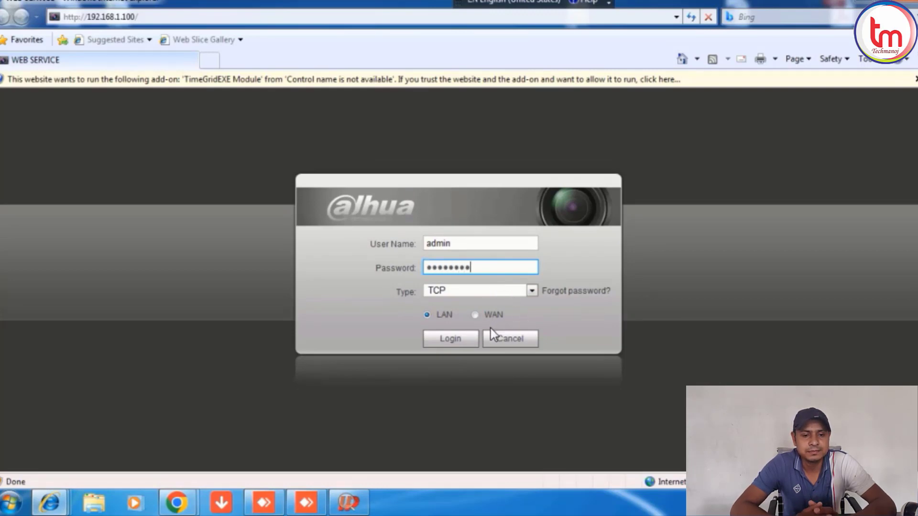
click(448, 339)
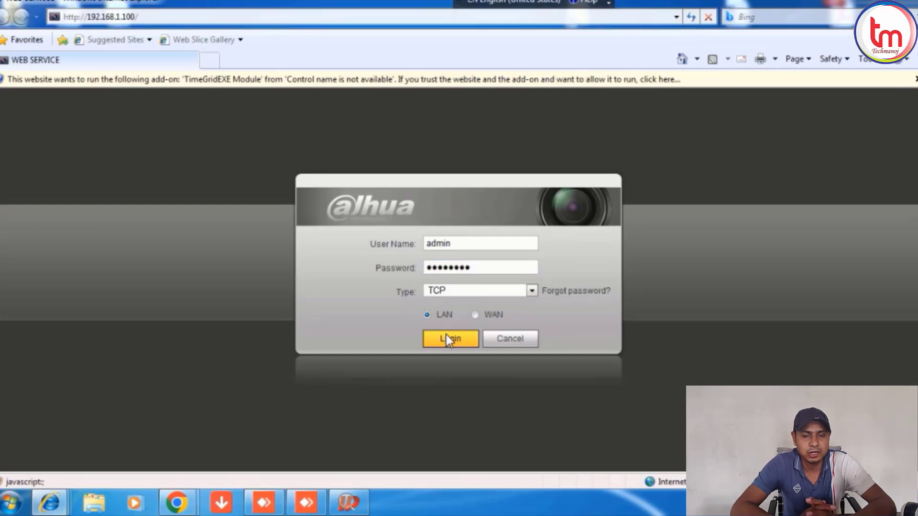
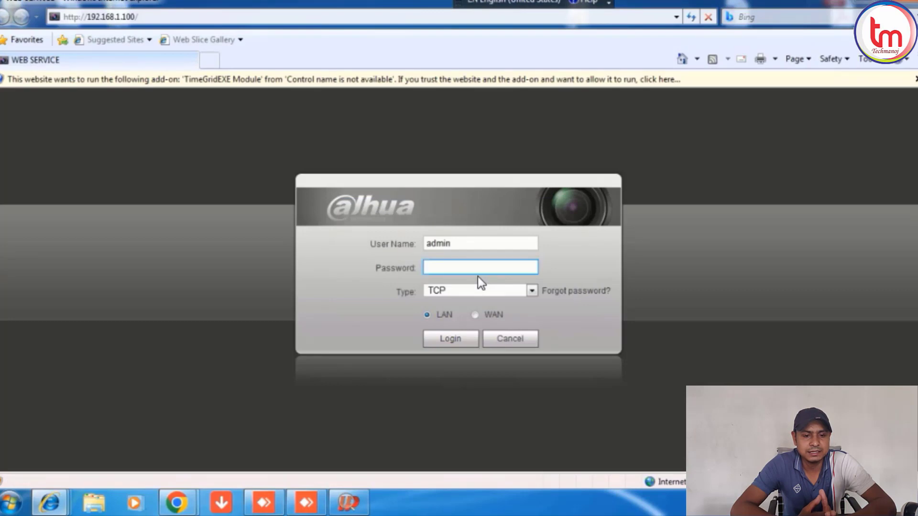
Enter the admin account's password on the NVR login page and attempt to log in.
click(467, 269)
text(adm)
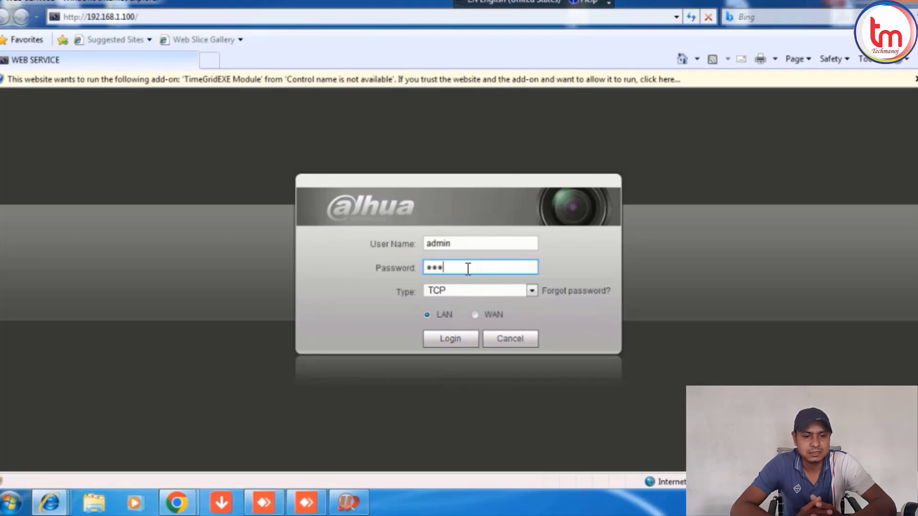
text(in123)
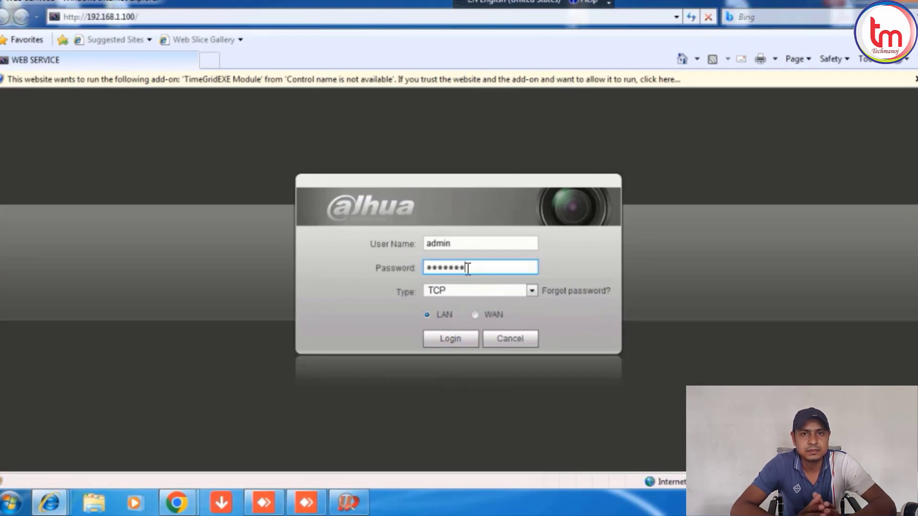
text(45)
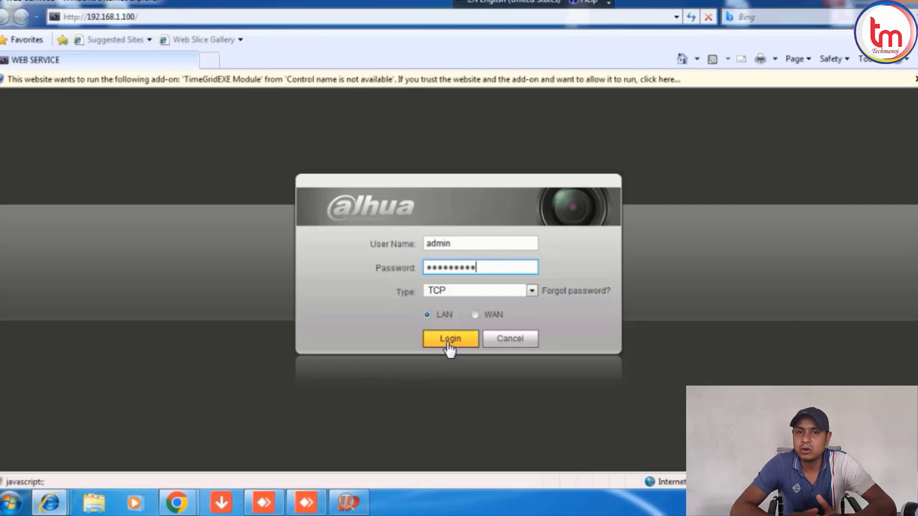
click(449, 340)
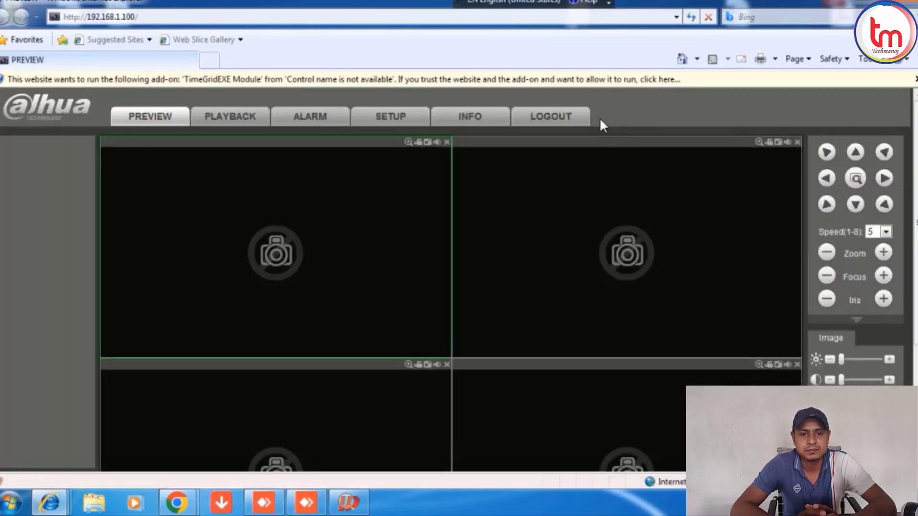
Allow the TimeGridEXE Module add-on to run and confirm the security warning.
click(603, 76)
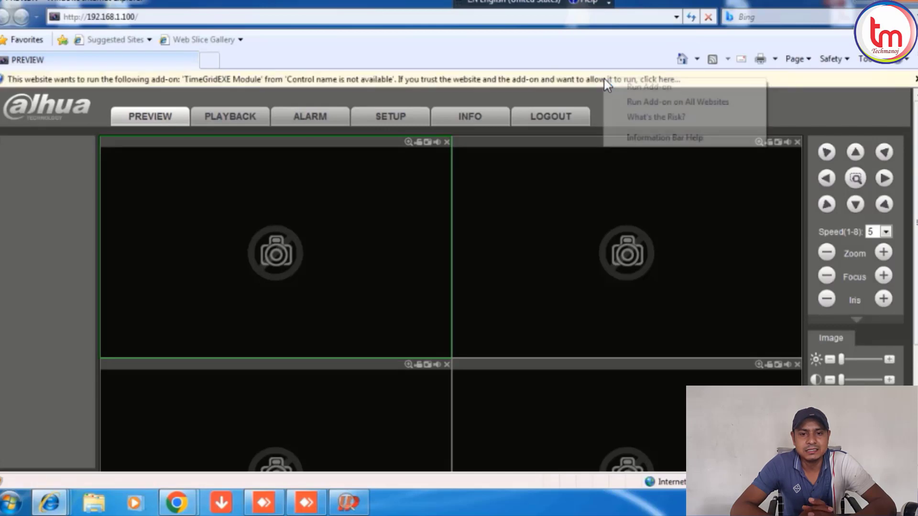
click(624, 90)
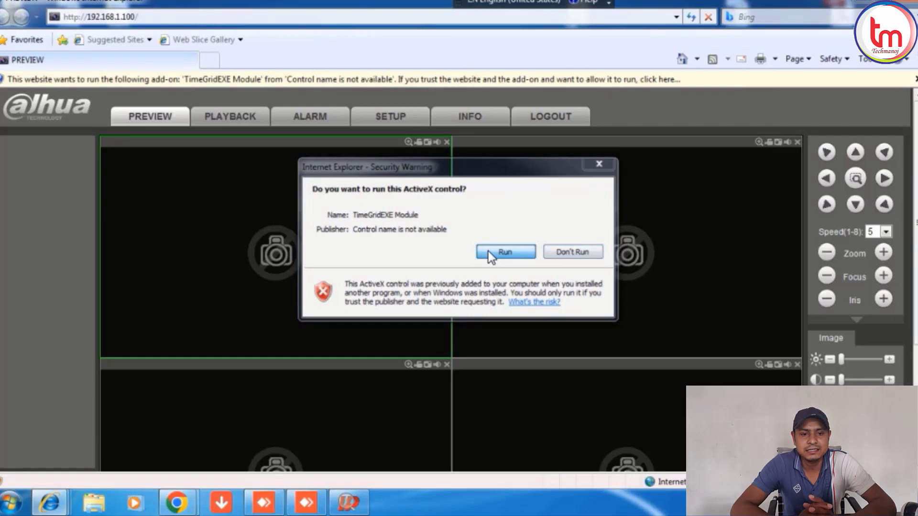
click(488, 251)
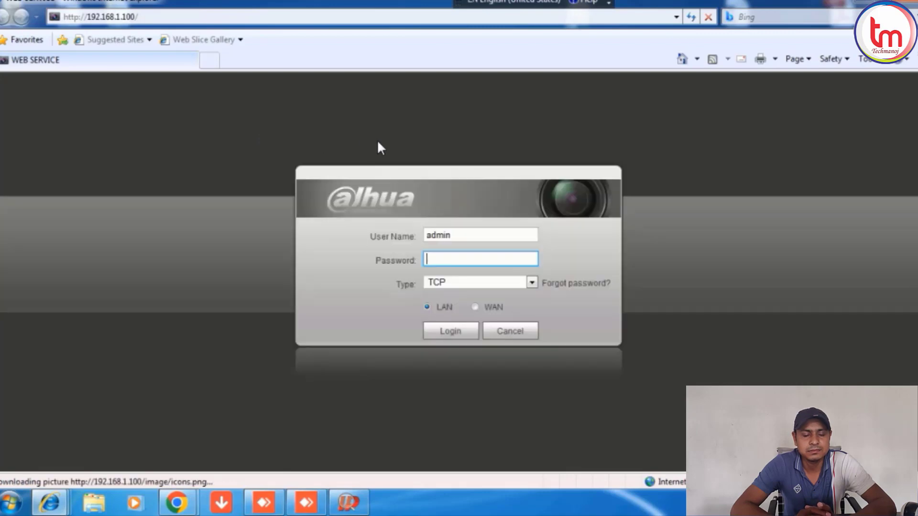
Re-enter the account password and log in to reach the four-pane Preview page.
text(a)
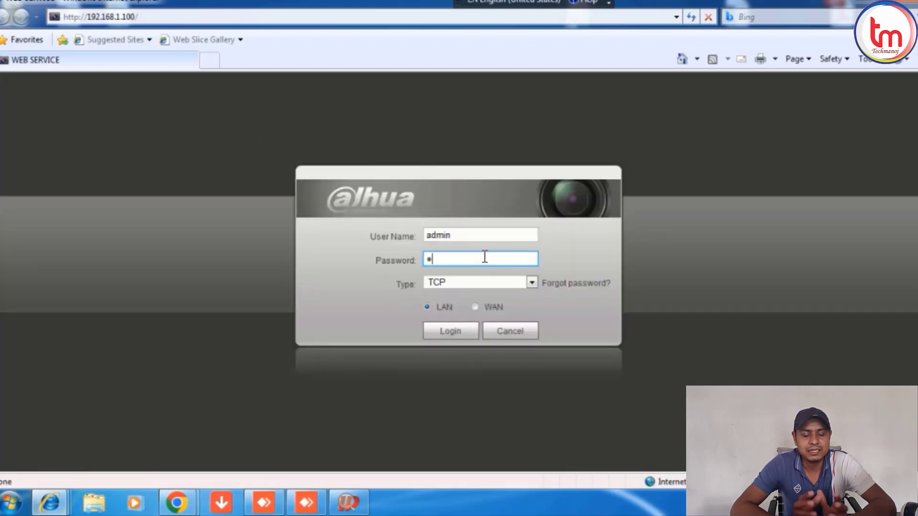
text(dmin1)
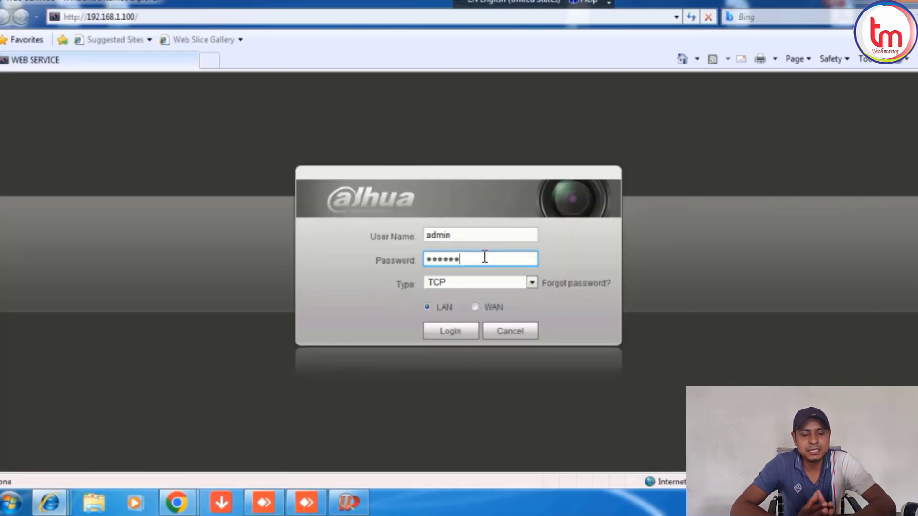
text(2345)
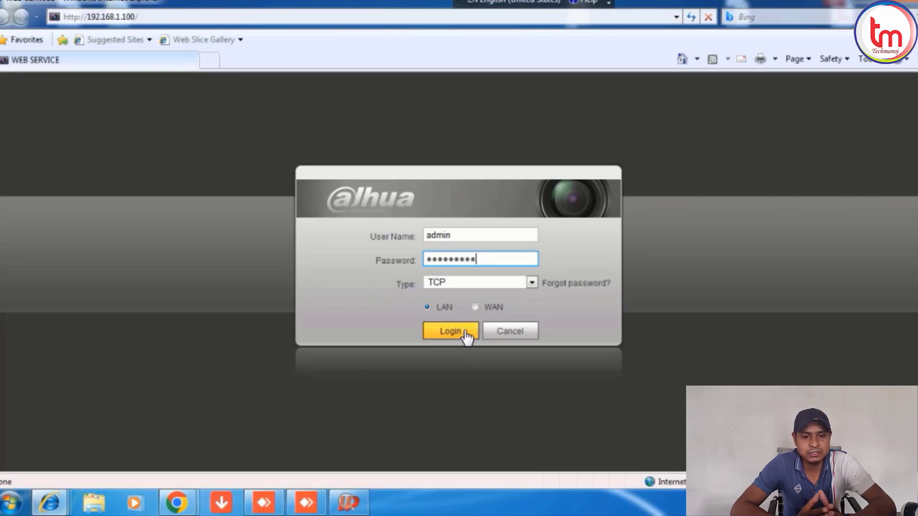
click(466, 336)
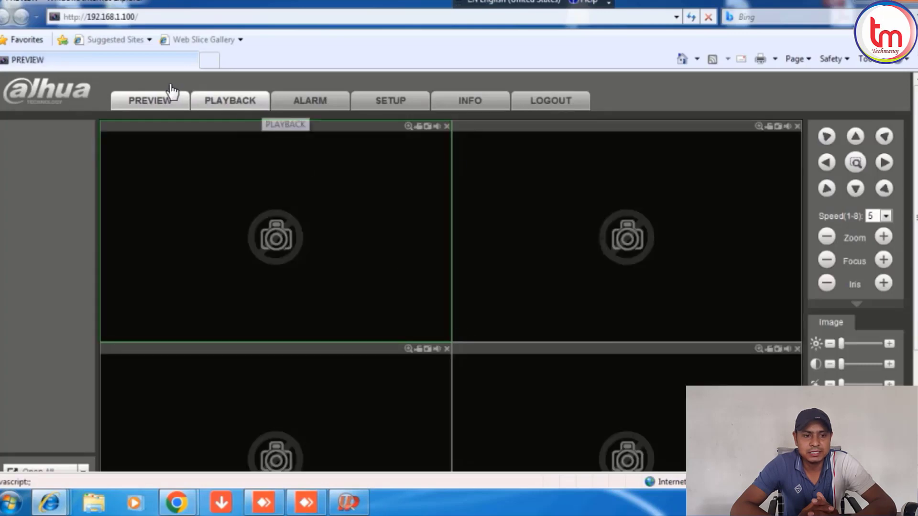
In Setup, search for network cameras and start initializing the camera at 192.168.1.108.
click(381, 101)
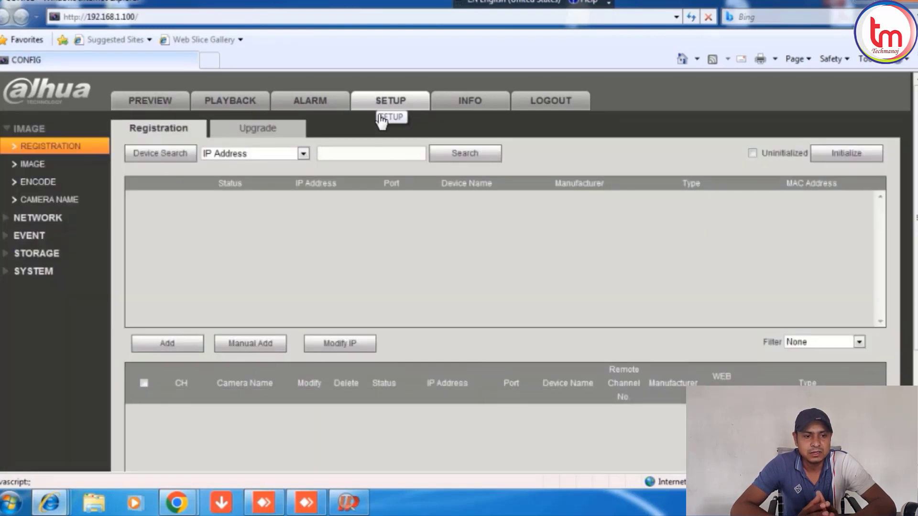
click(156, 160)
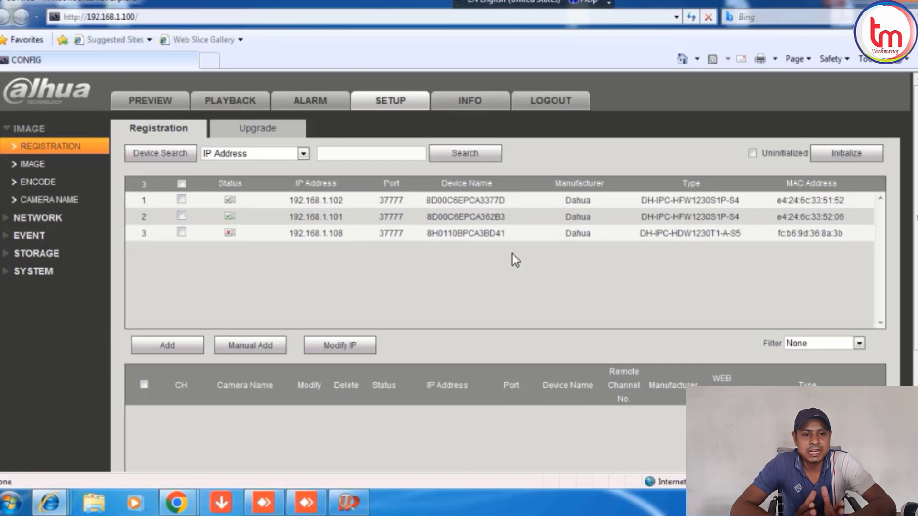
click(182, 232)
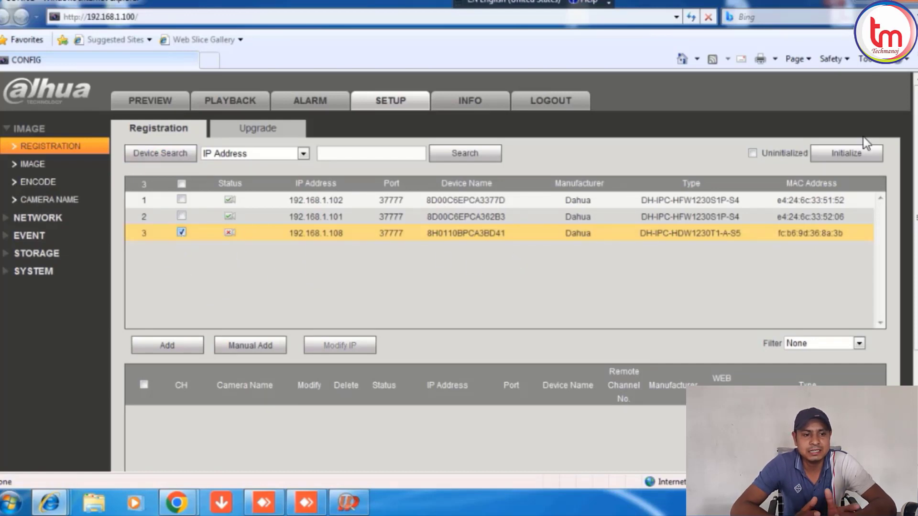
click(859, 159)
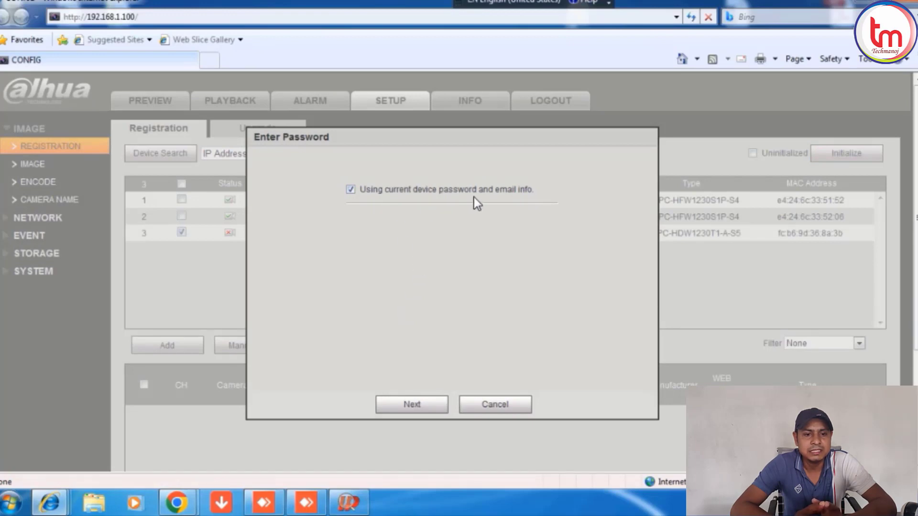
Initialize camera 192.168.1.108 with the recorder's password, readdress it to 192.168.1.103, and close the report.
click(392, 406)
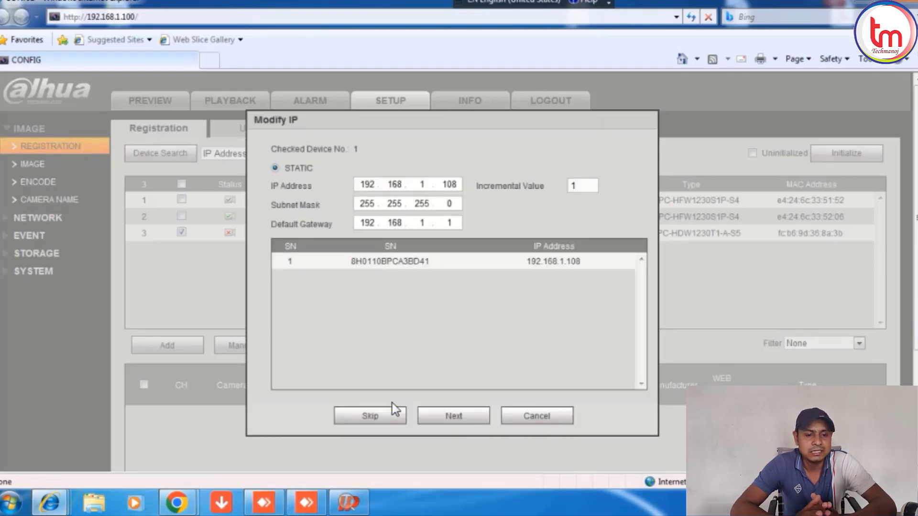
double_click(449, 185)
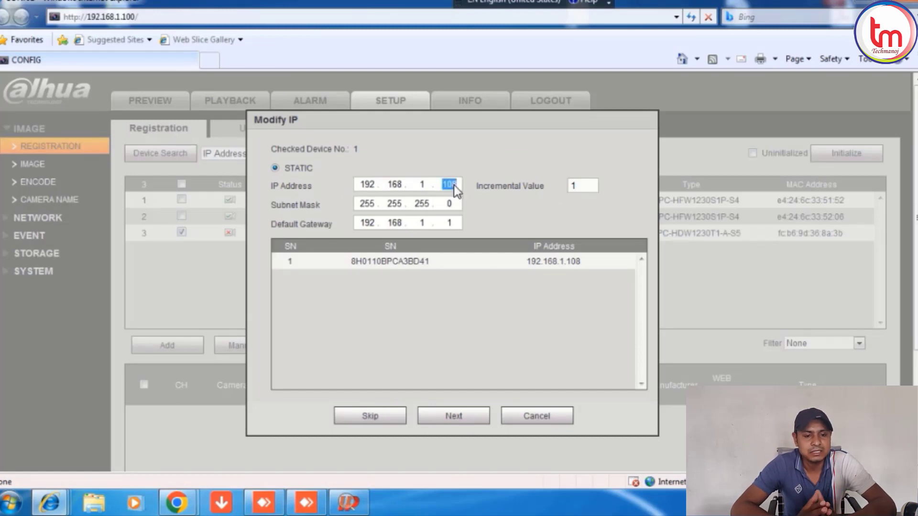
text(10)
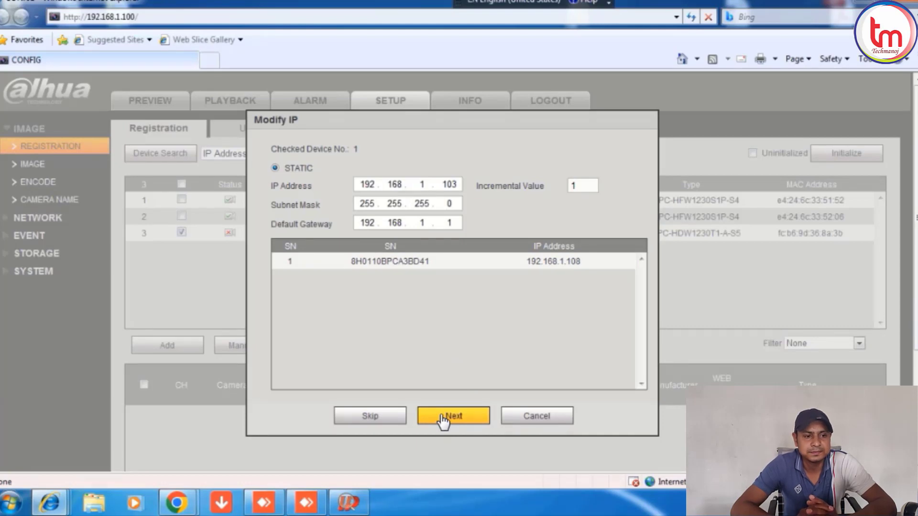
click(443, 417)
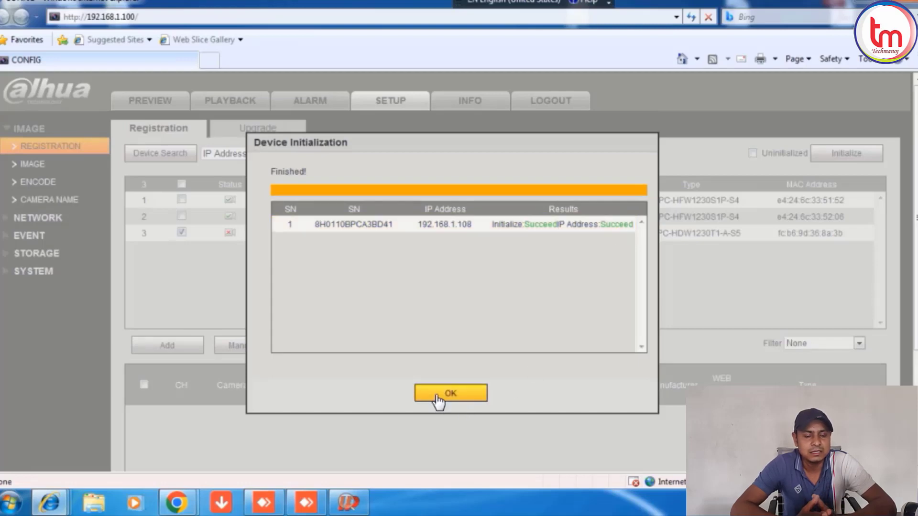
click(439, 402)
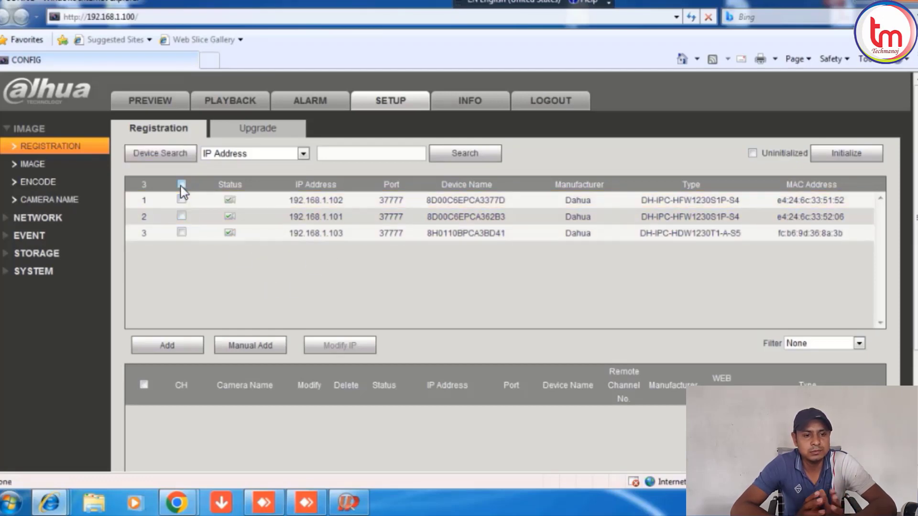
Add cameras 192.168.1.102, .101 and .103 as channels 1–3 and refresh their connection status.
click(158, 346)
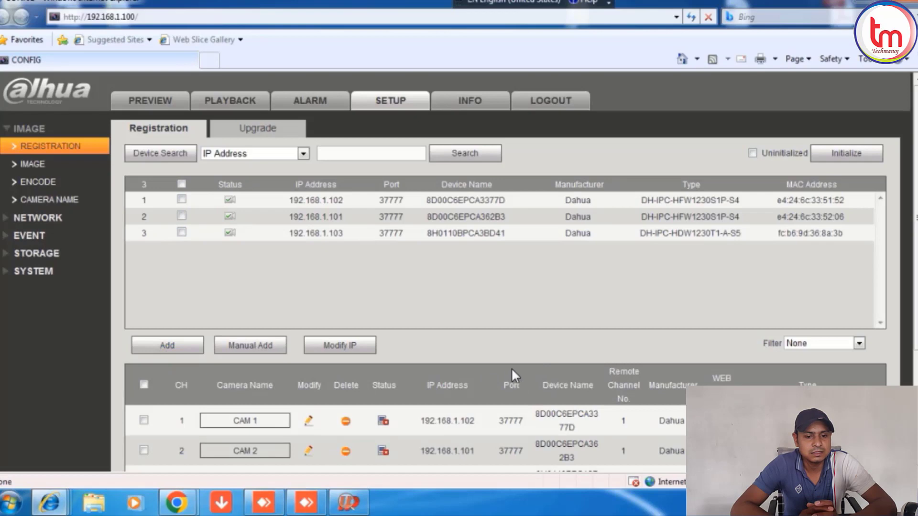
scroll(511, 368, down, 3)
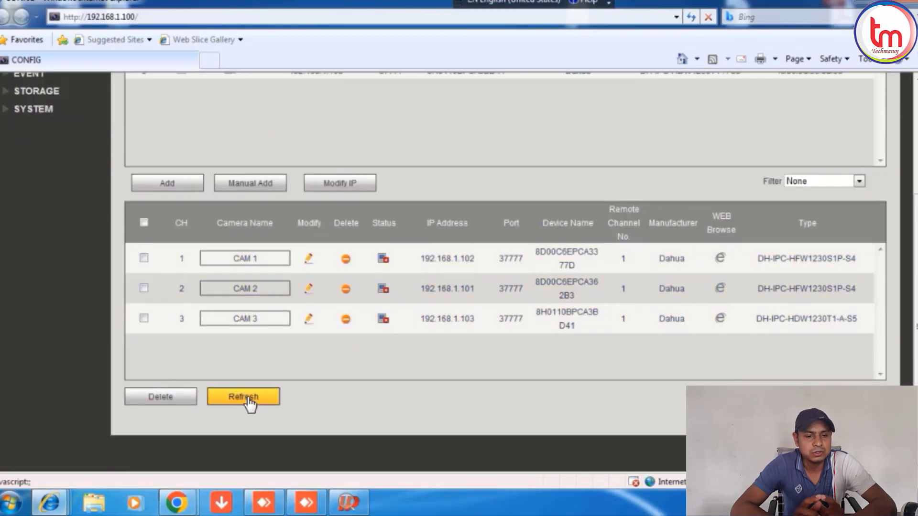
click(248, 399)
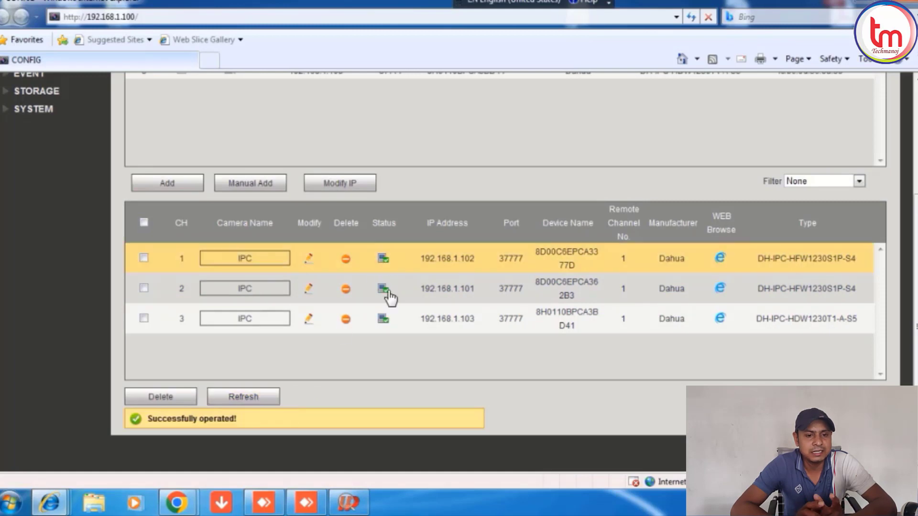
scroll(501, 254, up, 2)
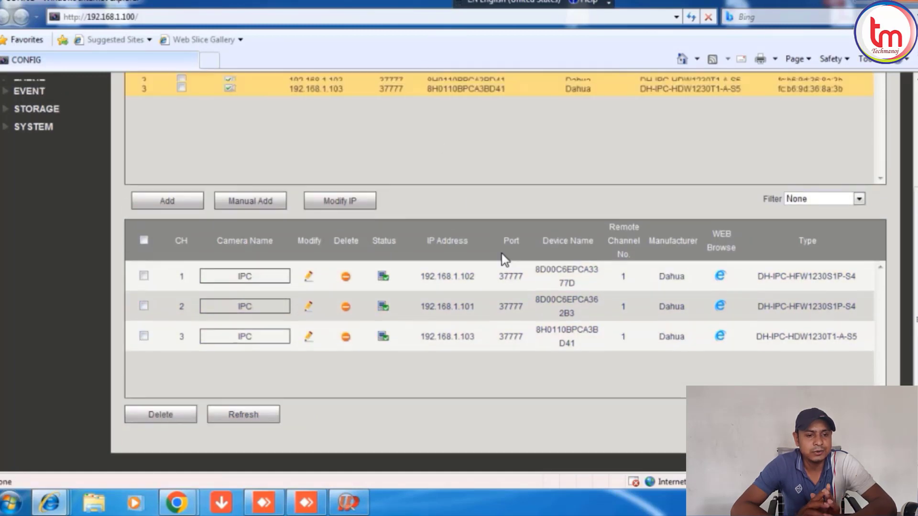
scroll(515, 240, up, 1)
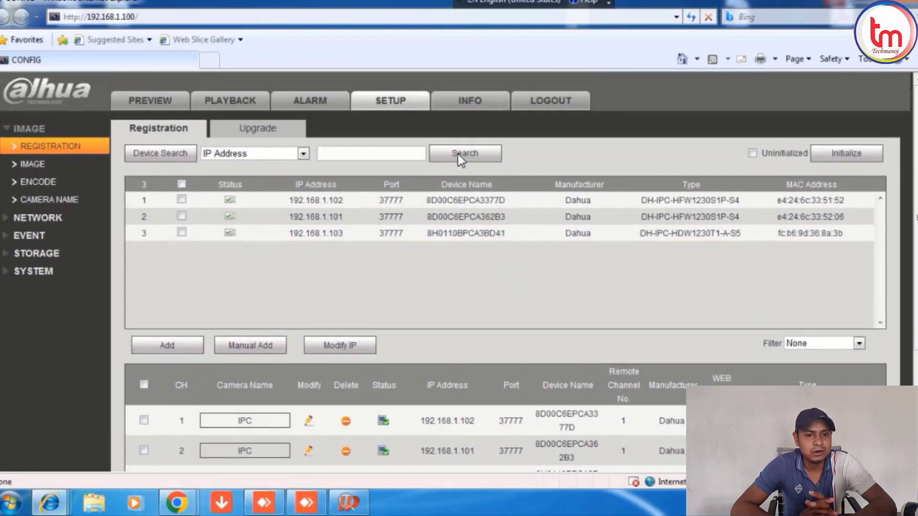
On the Preview page, use Open All to stream all three camera feeds.
click(152, 101)
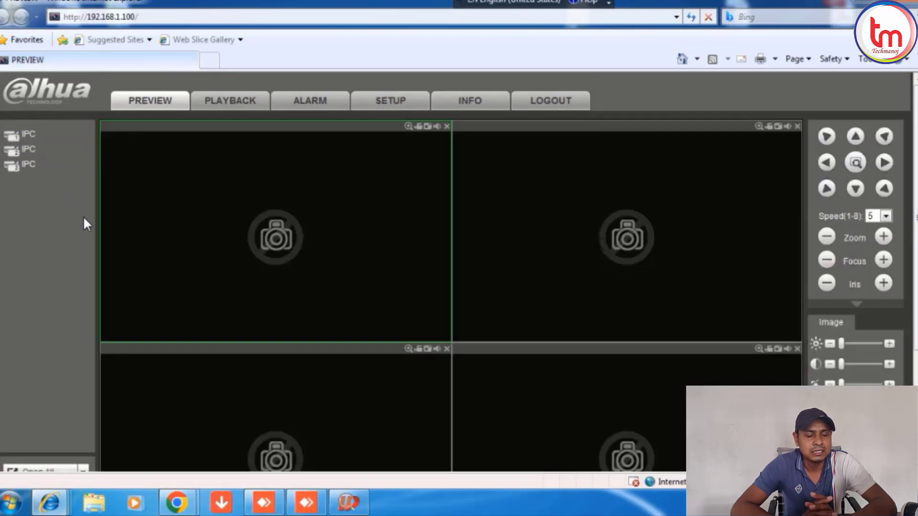
scroll(84, 219, down, 3)
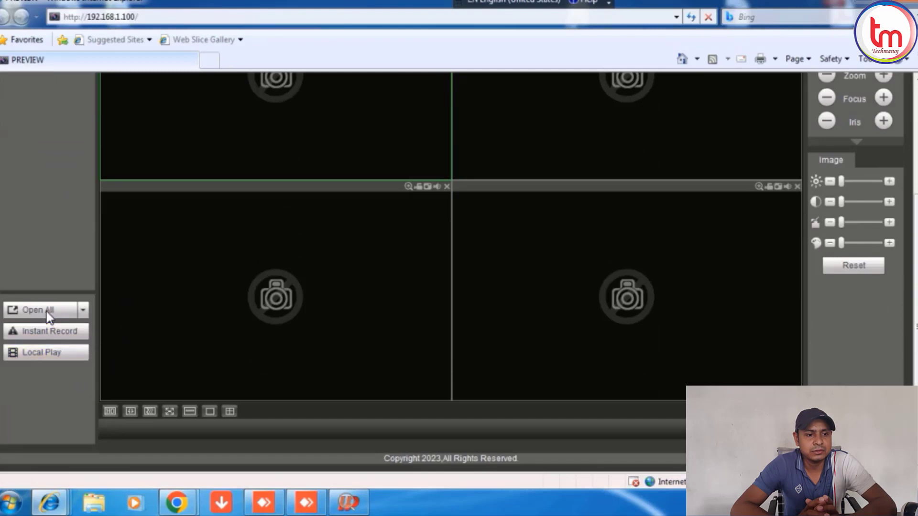
click(45, 310)
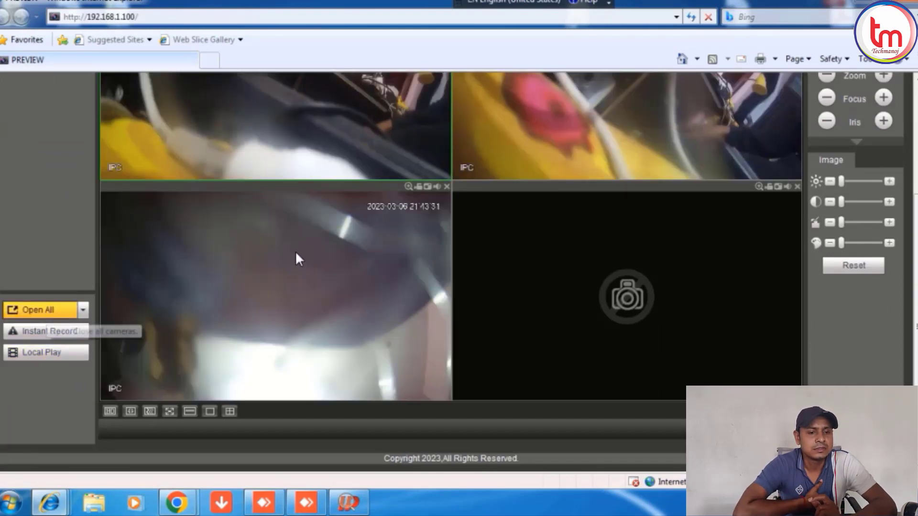
scroll(235, 158, up, 2)
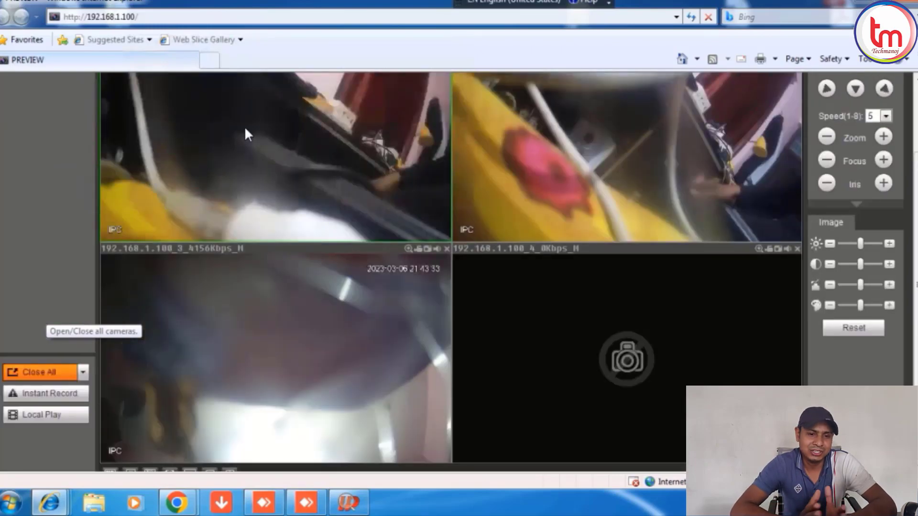